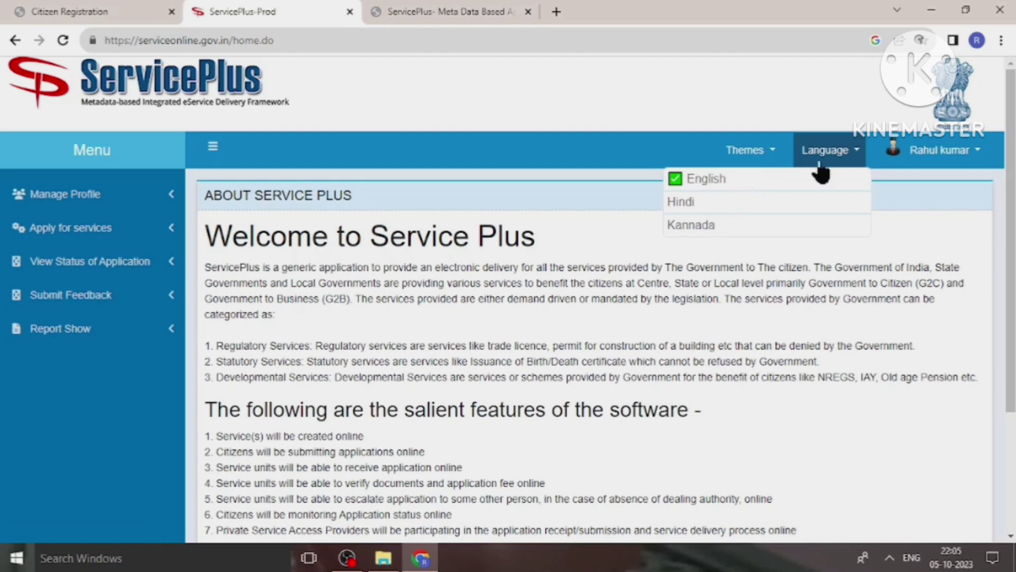
click(980, 154)
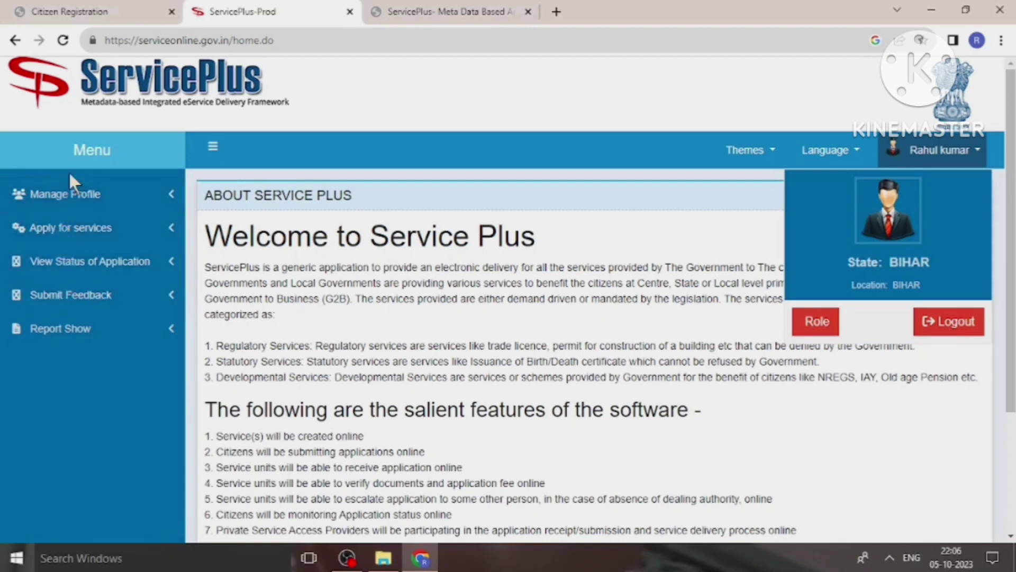
click(209, 152)
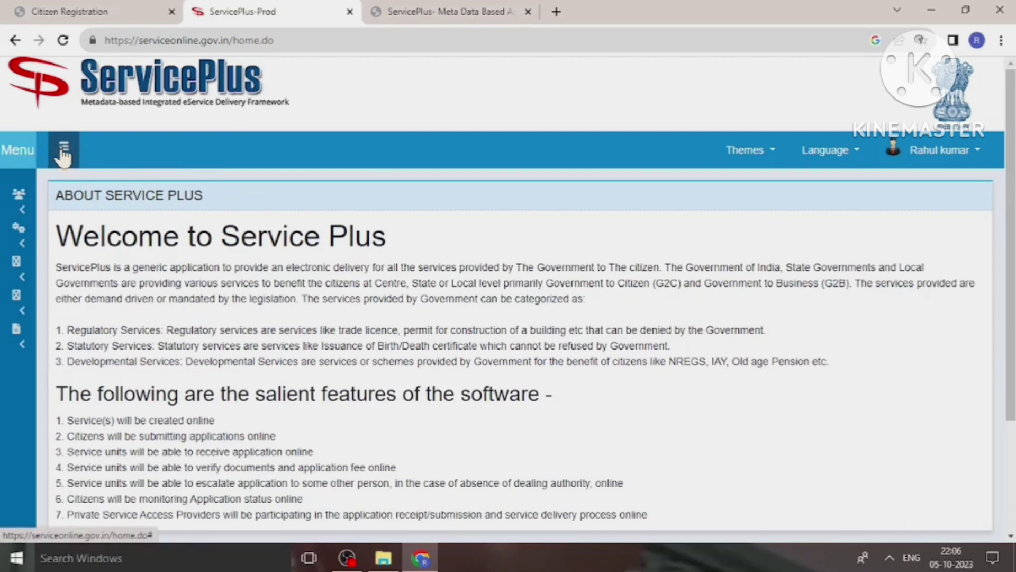
click(63, 151)
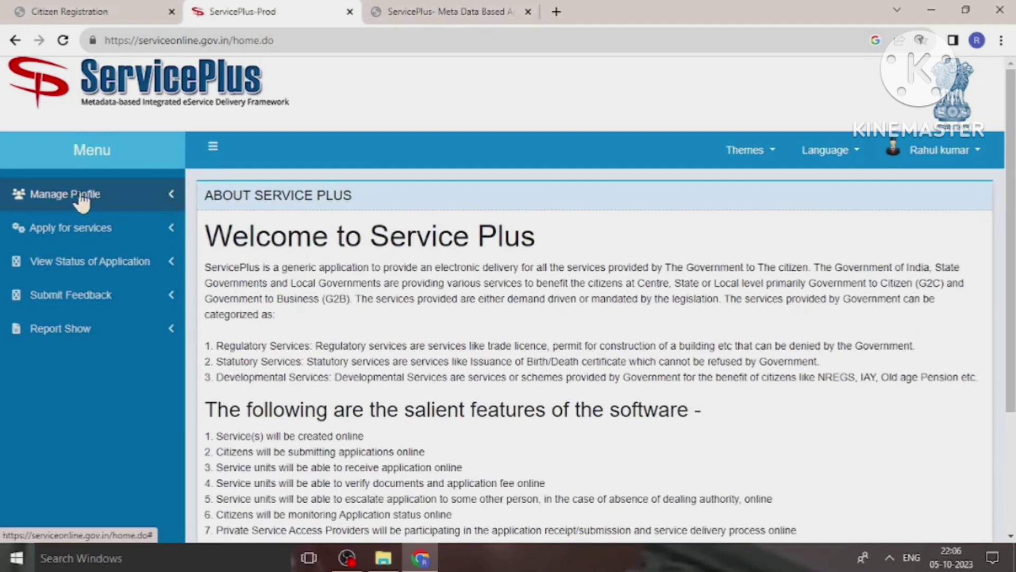
Search all available services for "birth" and open the Birth Registration application for Madhya Pradesh
click(83, 230)
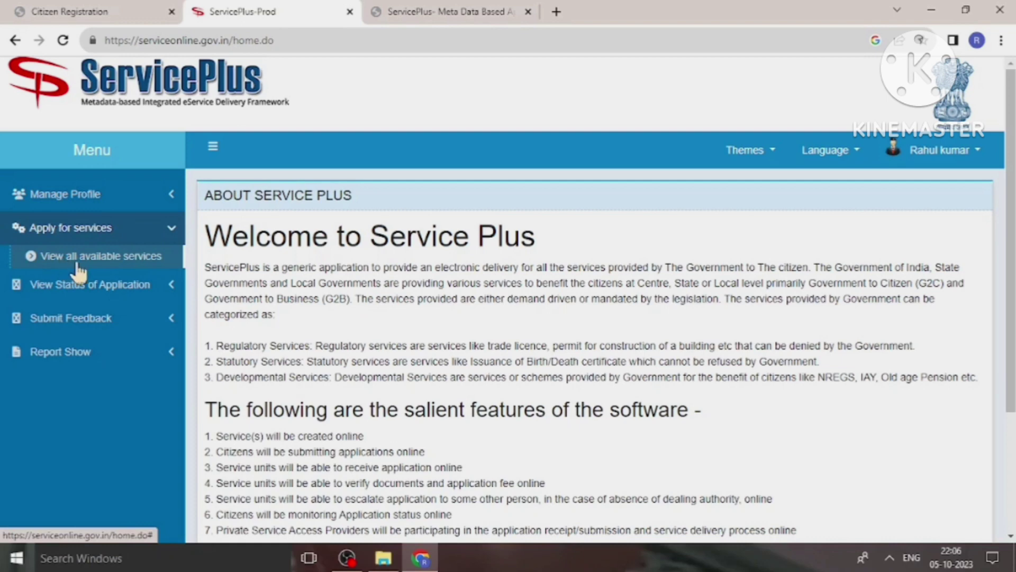
click(108, 257)
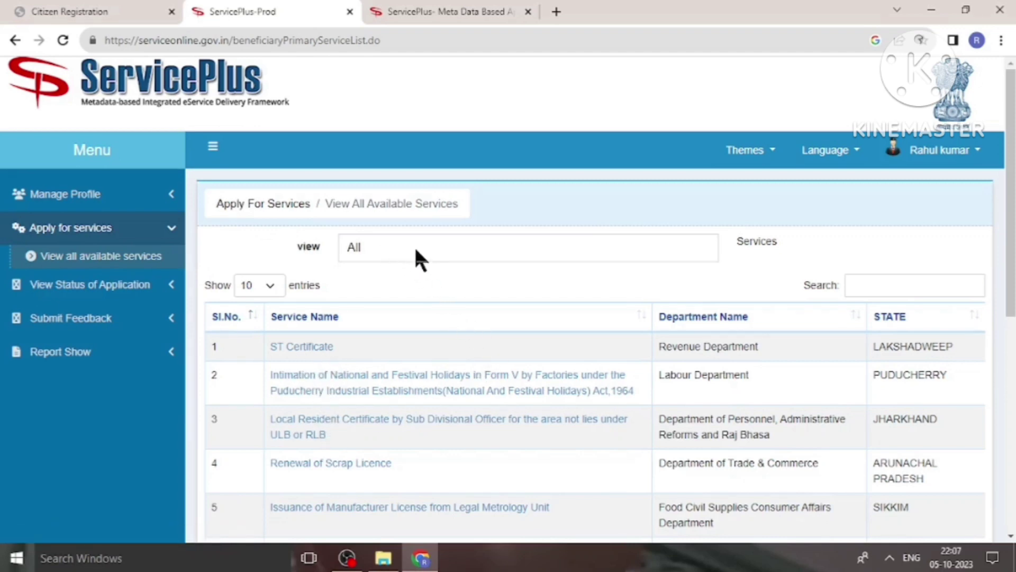
click(868, 285)
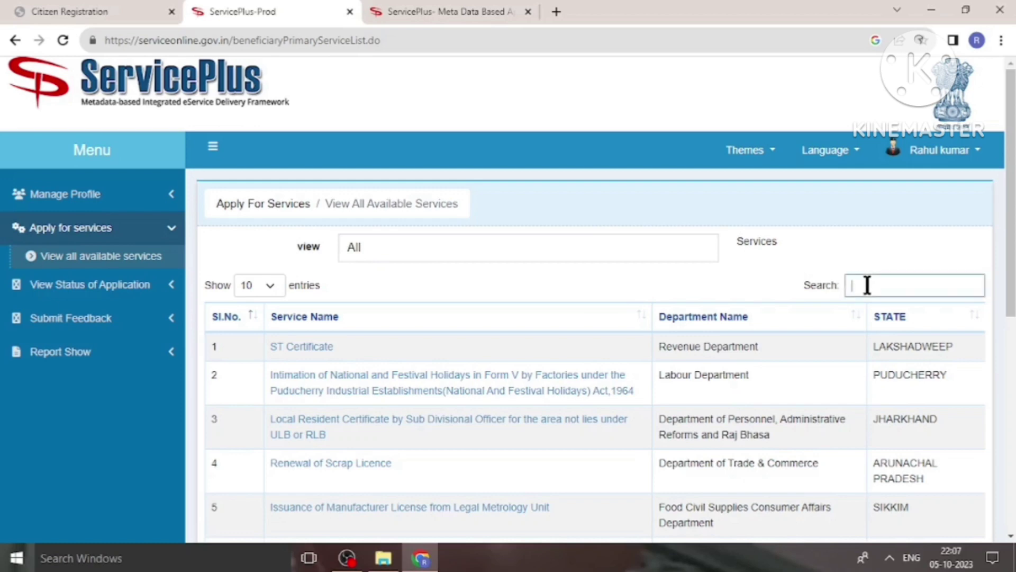
text(bi)
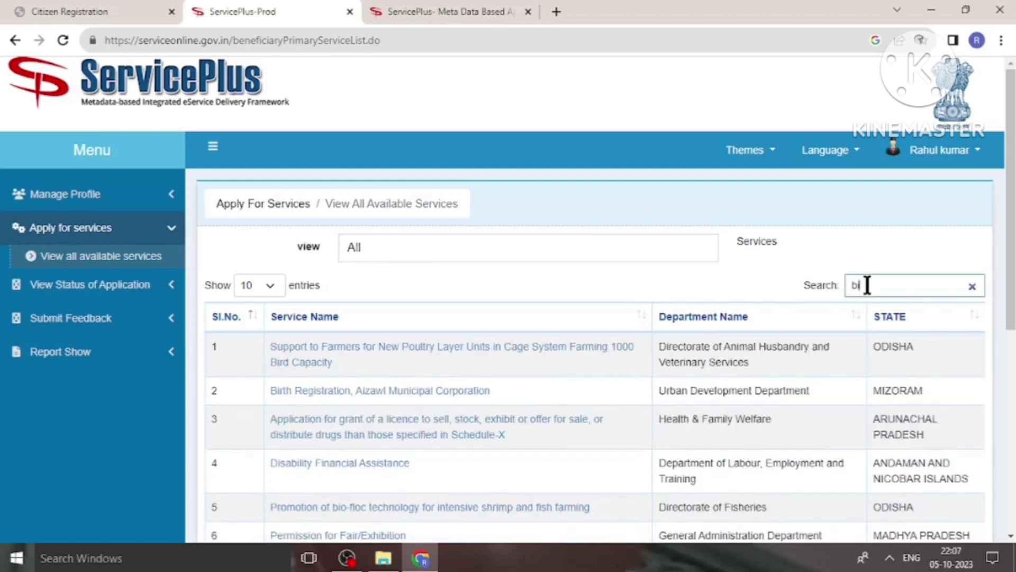
text(rth)
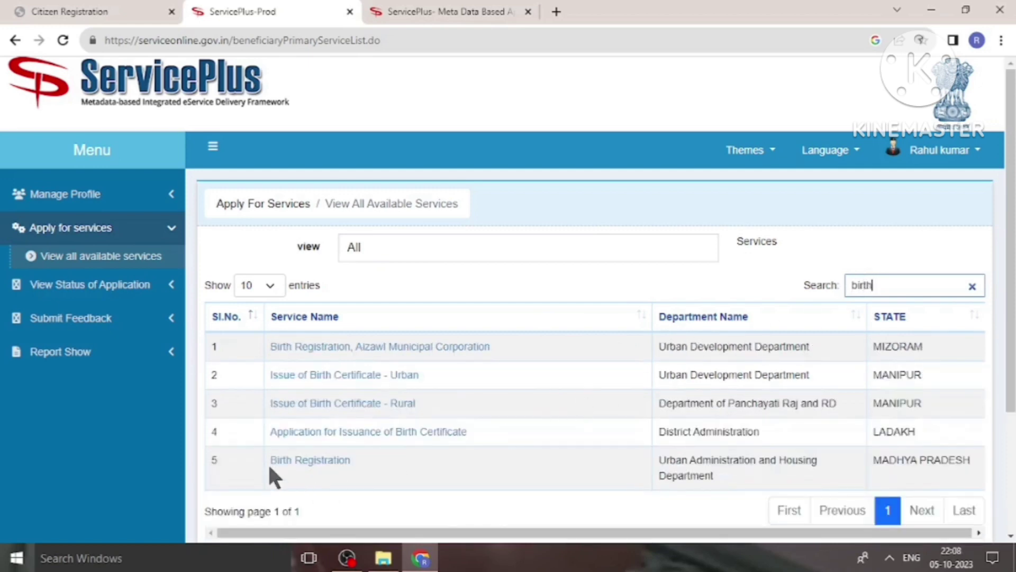
click(313, 461)
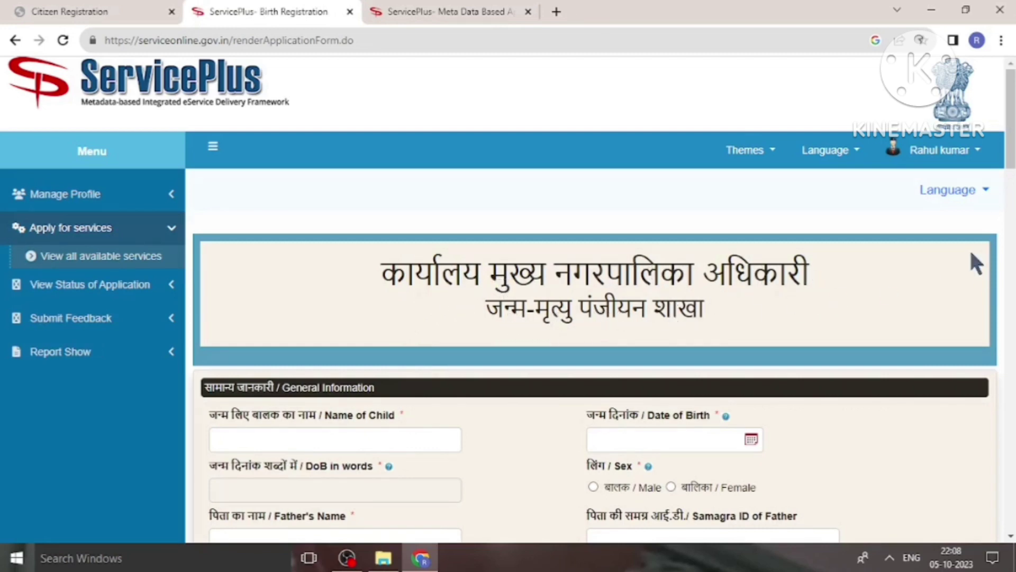
Examine the General Information fields for the child's name, date of birth, parents' names and Samagra IDs
scroll(1011, 153, down, 5)
scroll(1011, 159, down, 1)
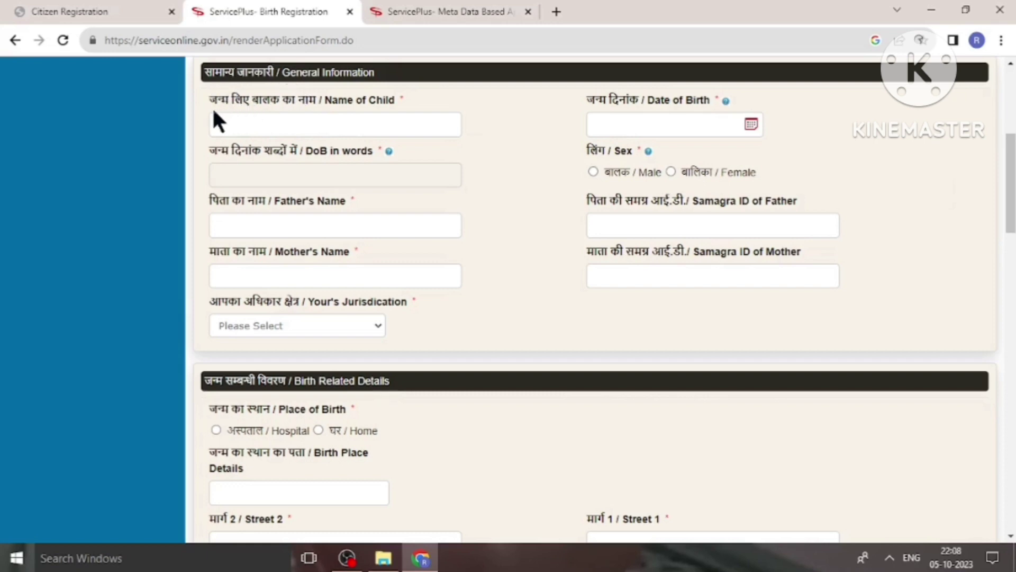
click(255, 127)
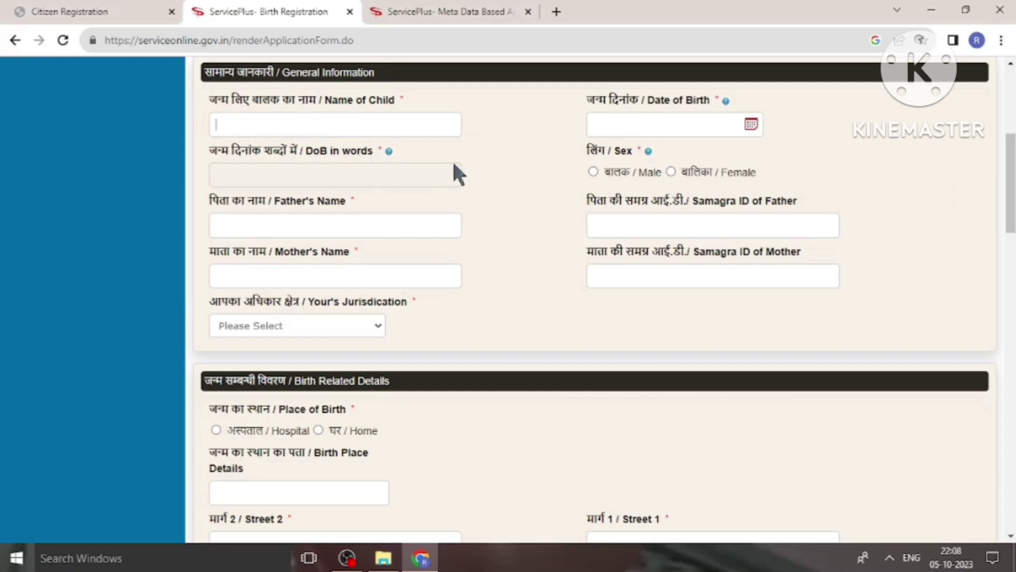
click(612, 127)
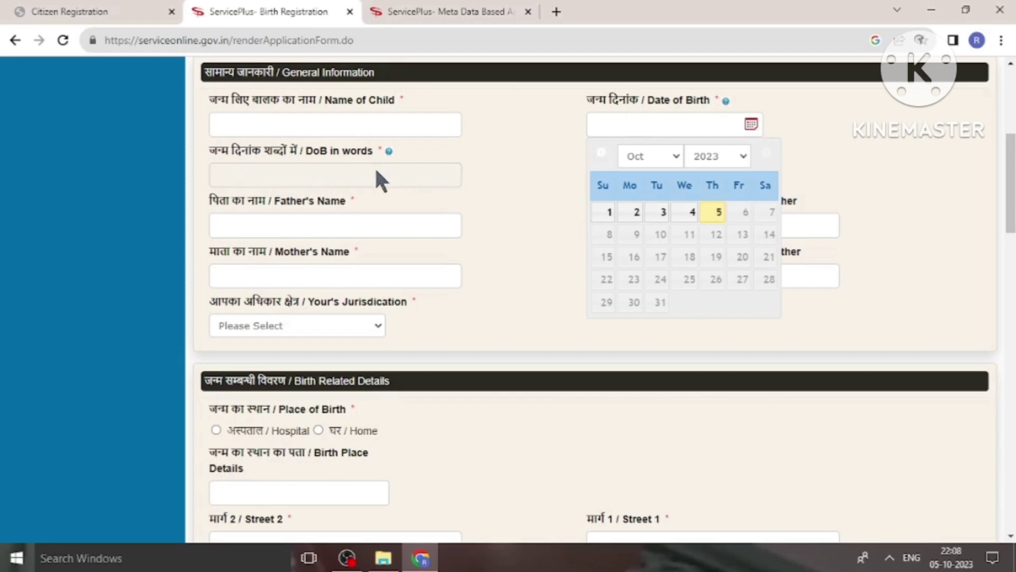
click(273, 227)
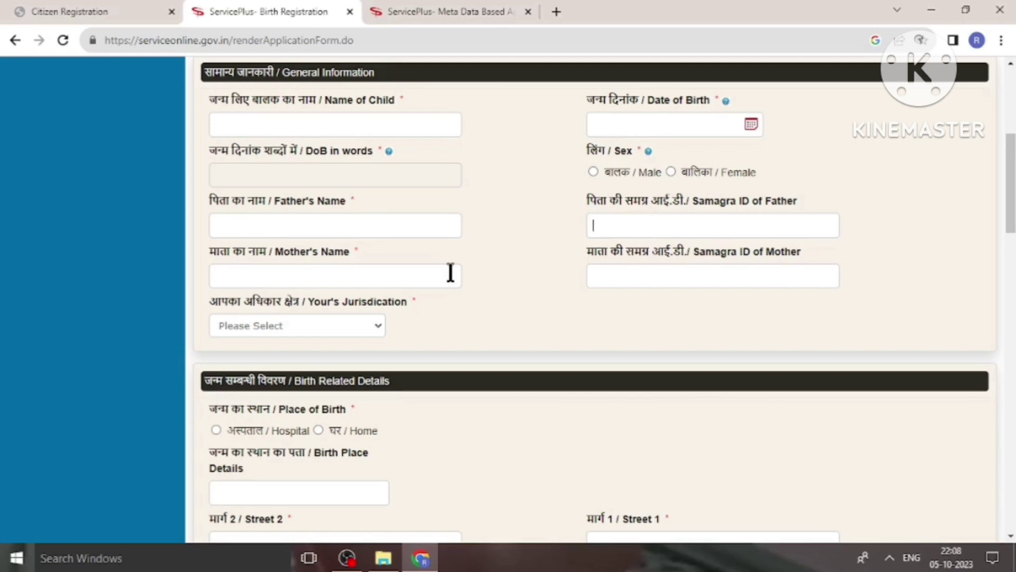
click(257, 273)
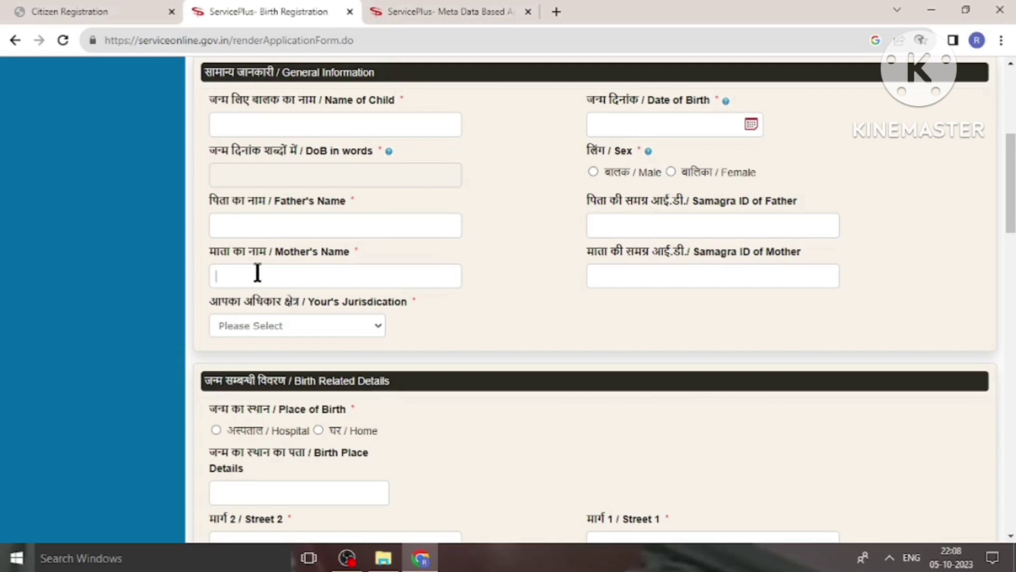
click(613, 281)
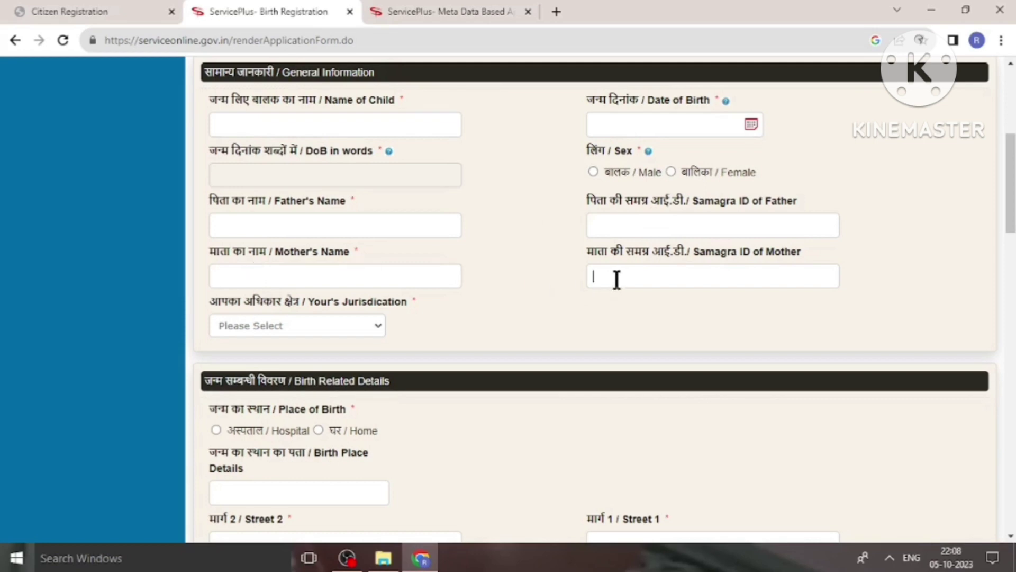
Set the jurisdiction to Municipality and choose AMLA as the municipality
click(295, 326)
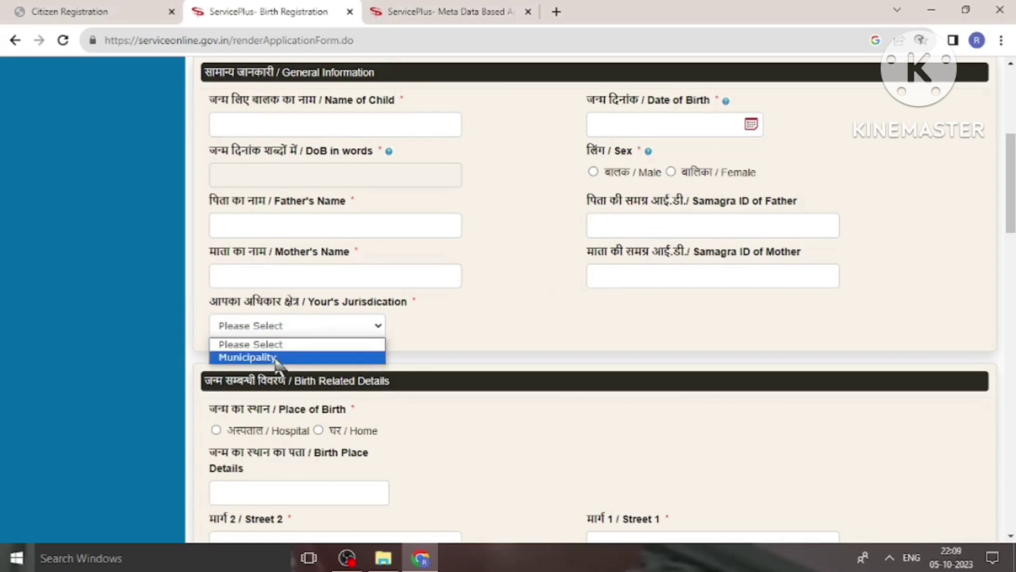
click(247, 358)
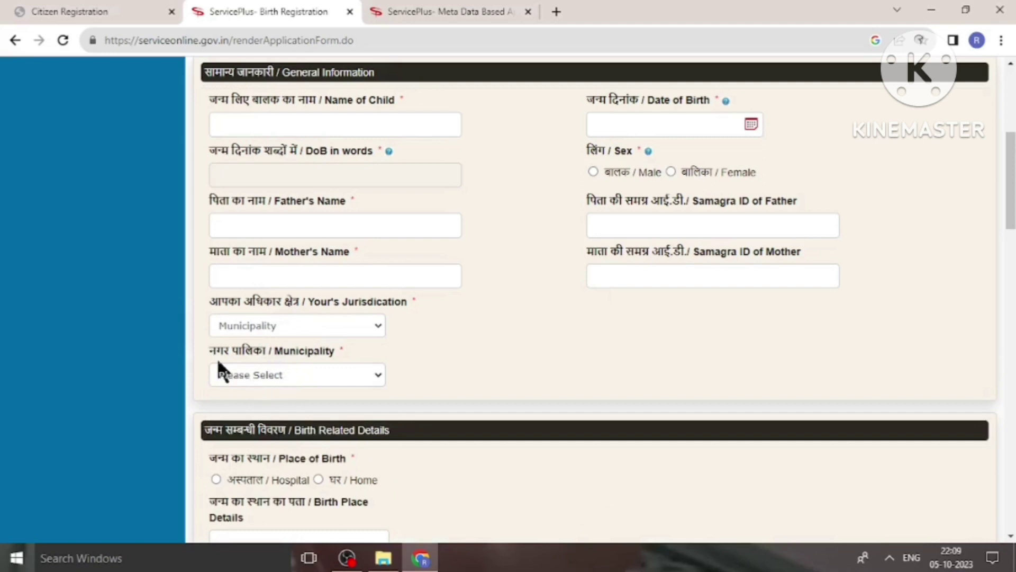
click(272, 374)
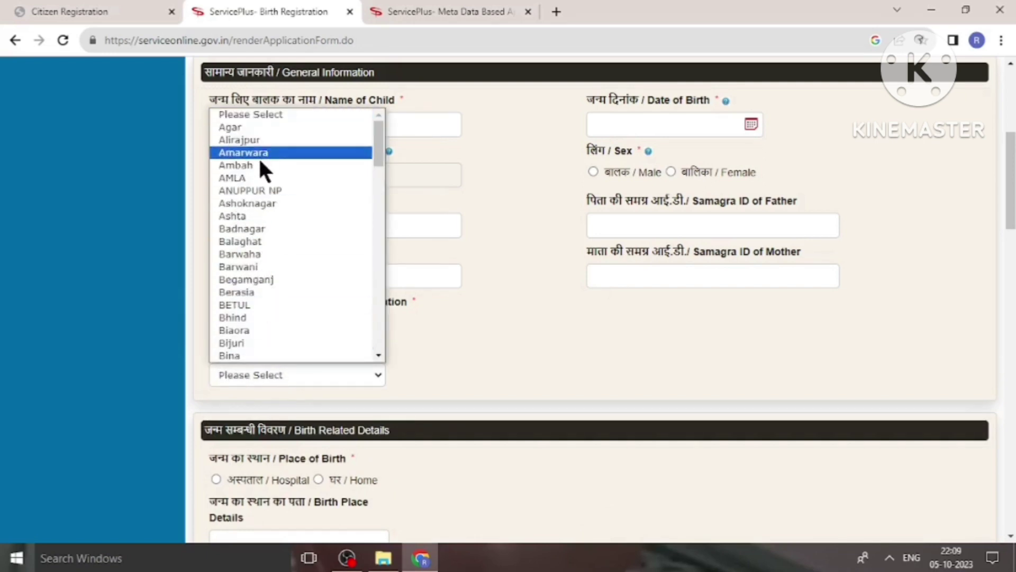
click(260, 180)
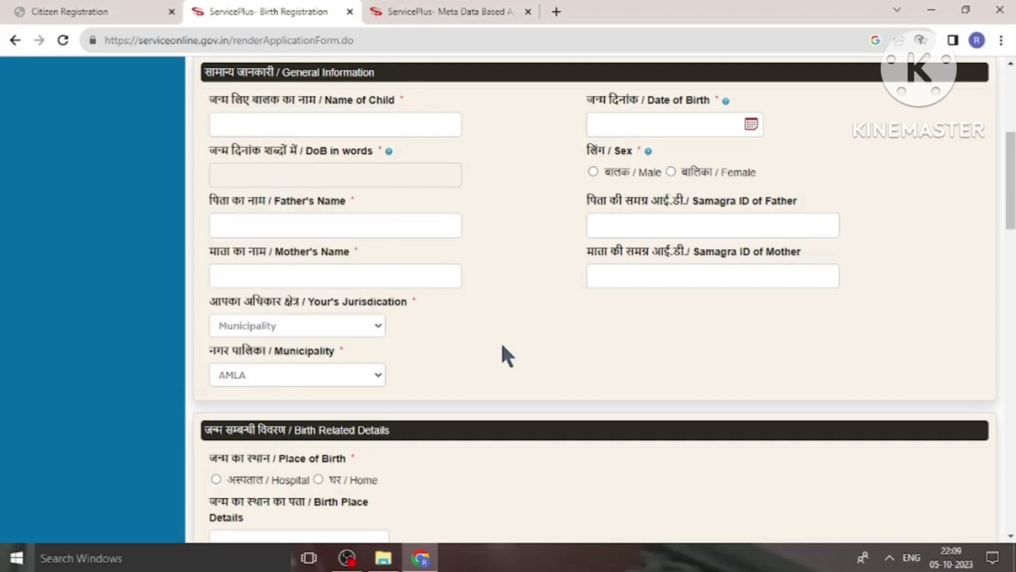
Set the place of birth to Home and fill in the birth place details and both street fields
drag(1011, 217, 1011, 283)
scroll(468, 208, up, 1)
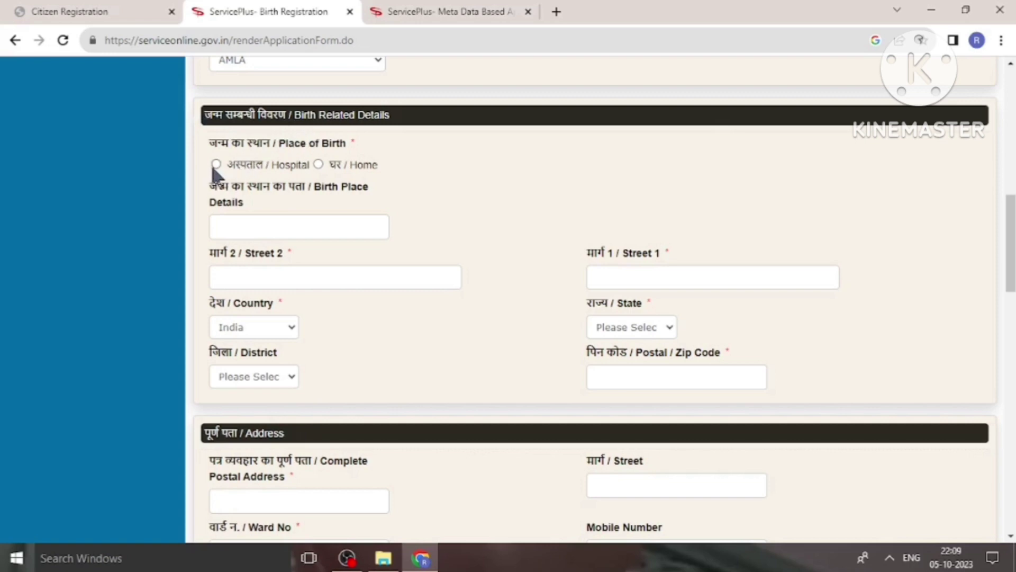
click(318, 164)
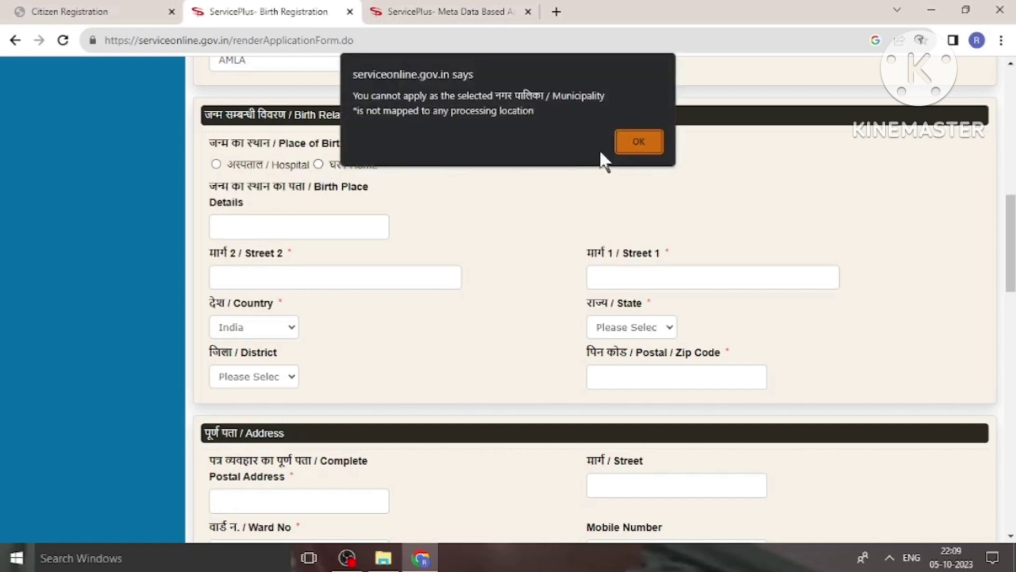
click(630, 149)
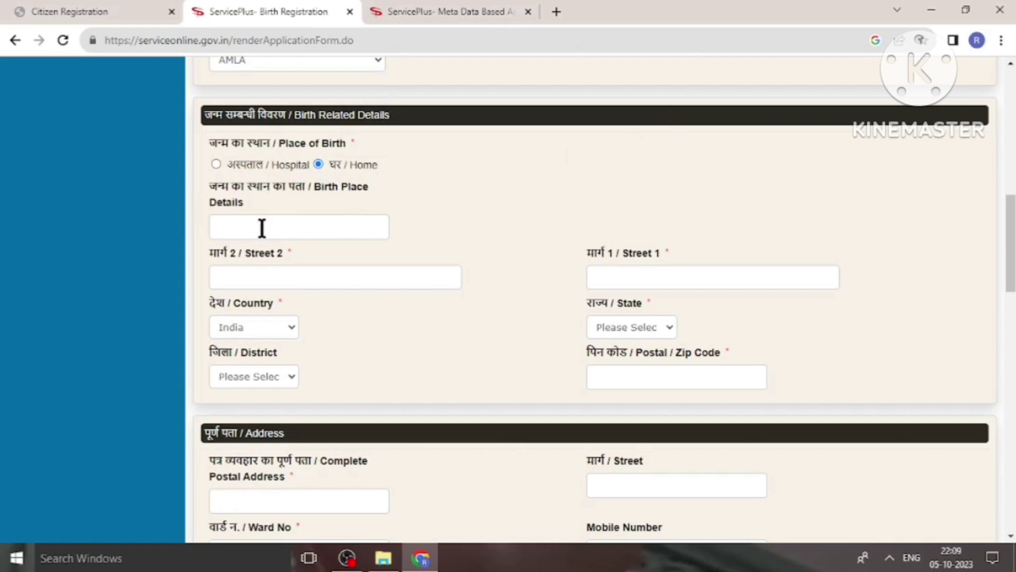
text(ratanpur)
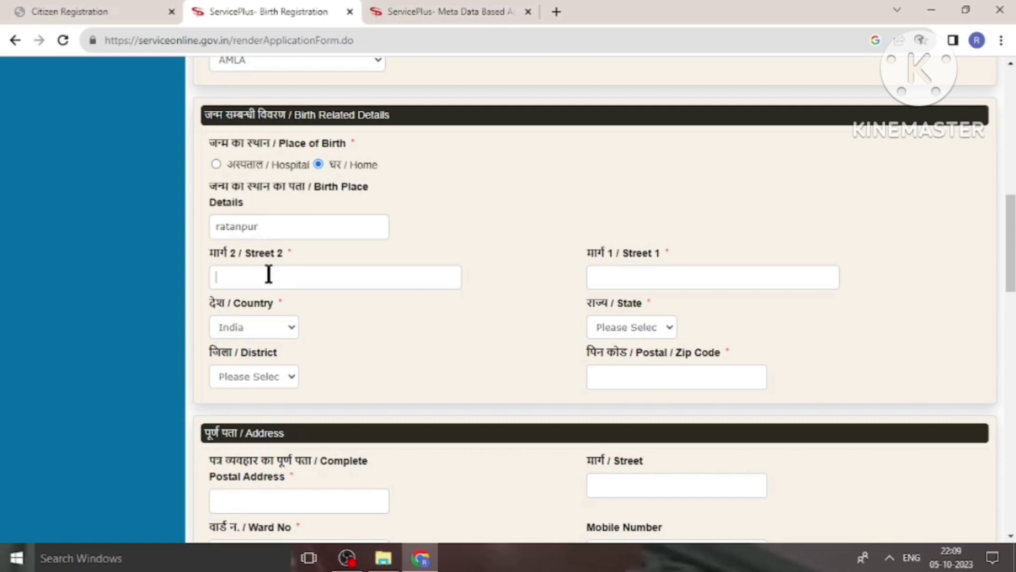
click(288, 280)
text(vill rata)
click(633, 278)
text(dgkwdbwjd)
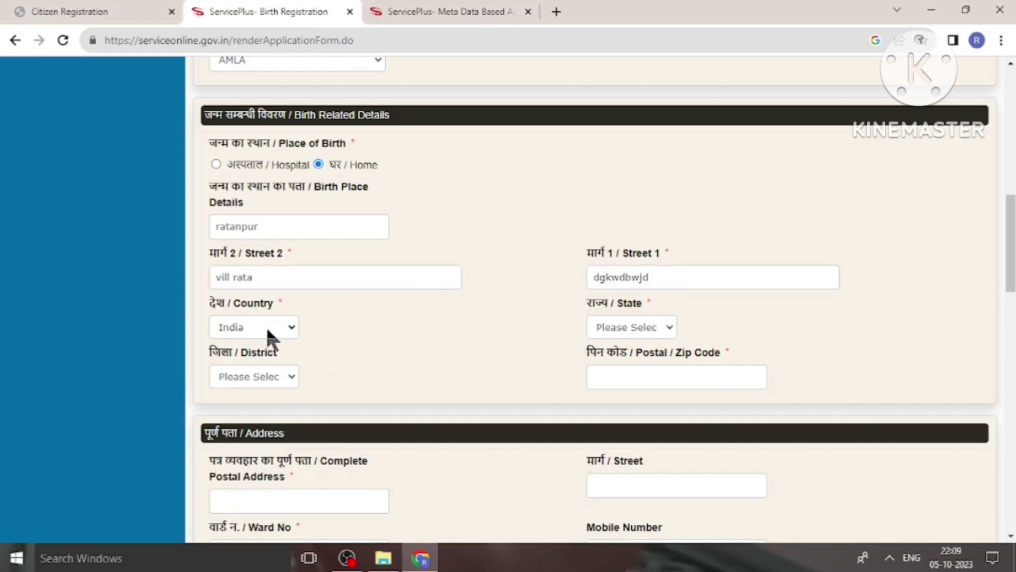
Set the state to MADHYA PRADESH and the district to BETUL in the Birth Related Details section
click(633, 326)
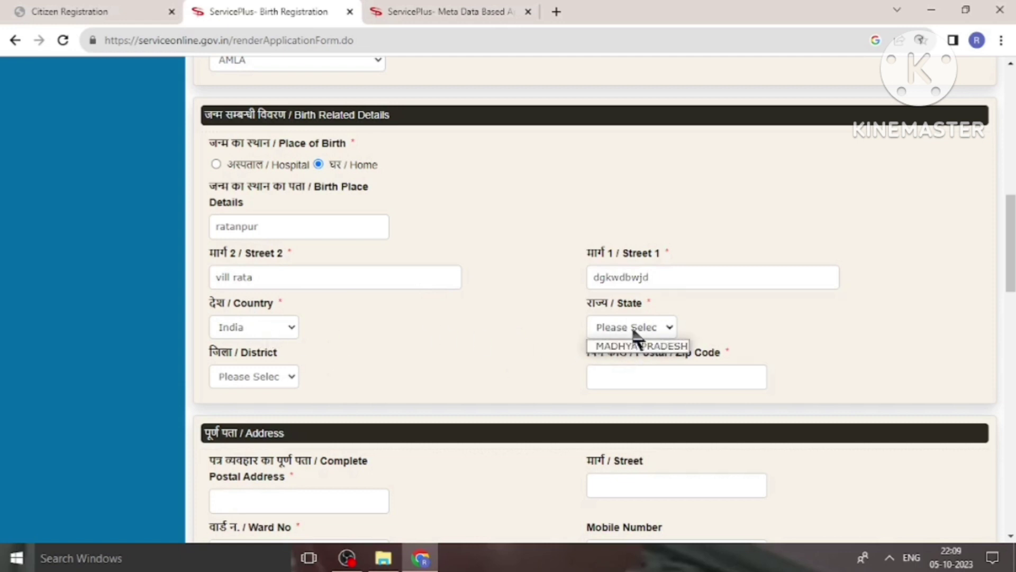
click(636, 346)
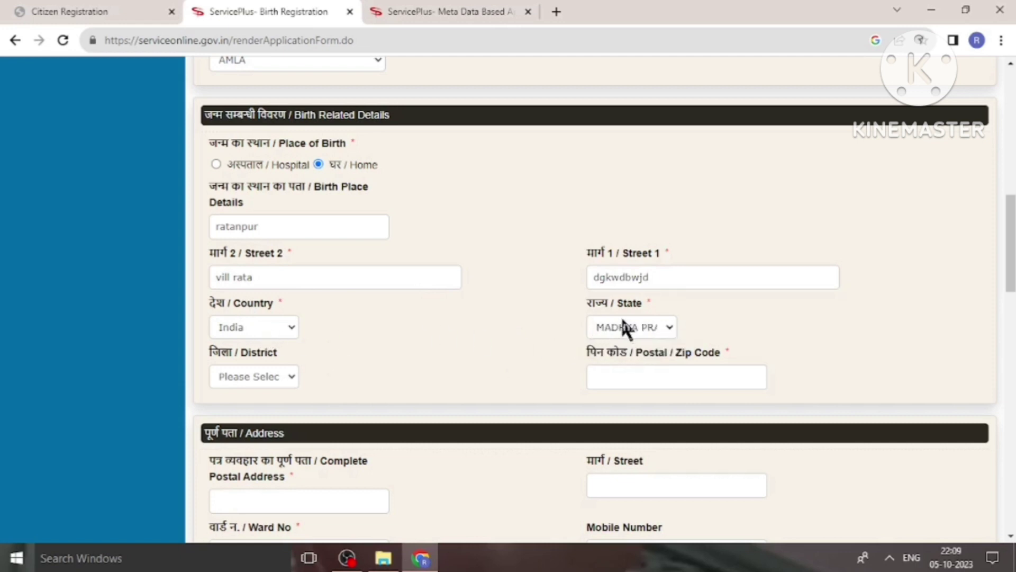
click(265, 377)
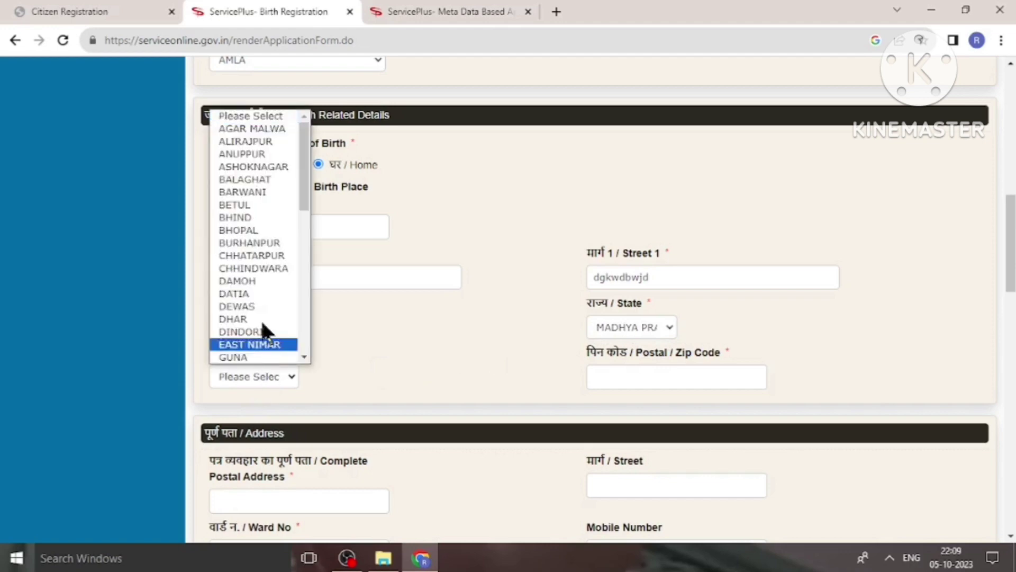
click(253, 206)
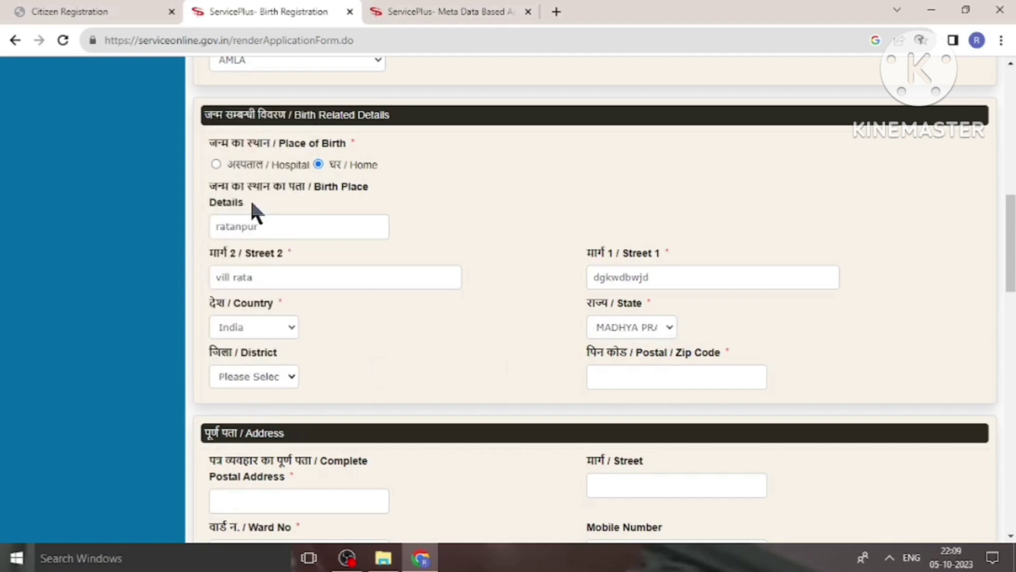
click(639, 380)
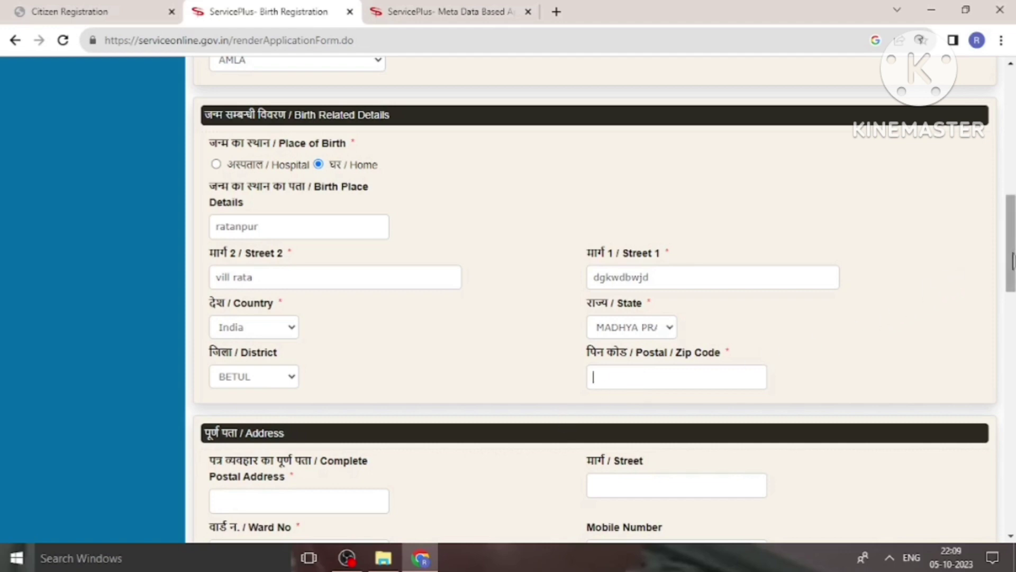
Set the state to MADHYA PRADESH and the district to BETUL in the Address section
drag(1012, 260, 1012, 324)
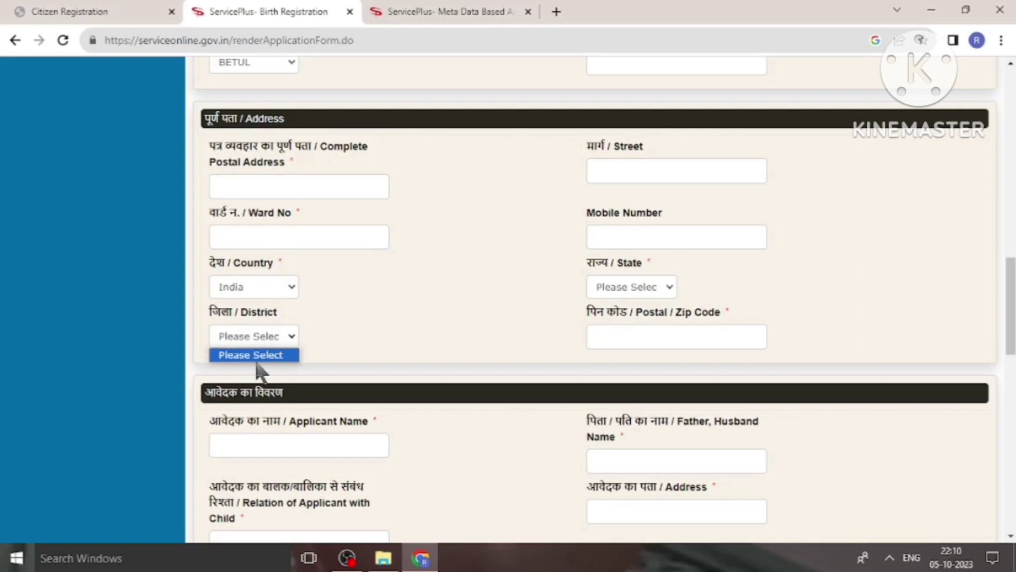
click(628, 288)
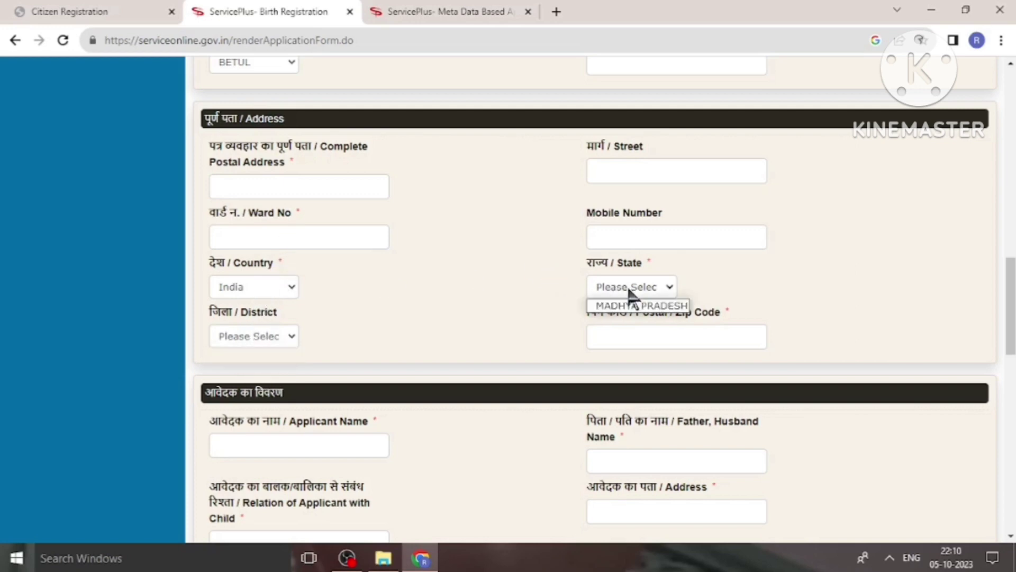
click(632, 311)
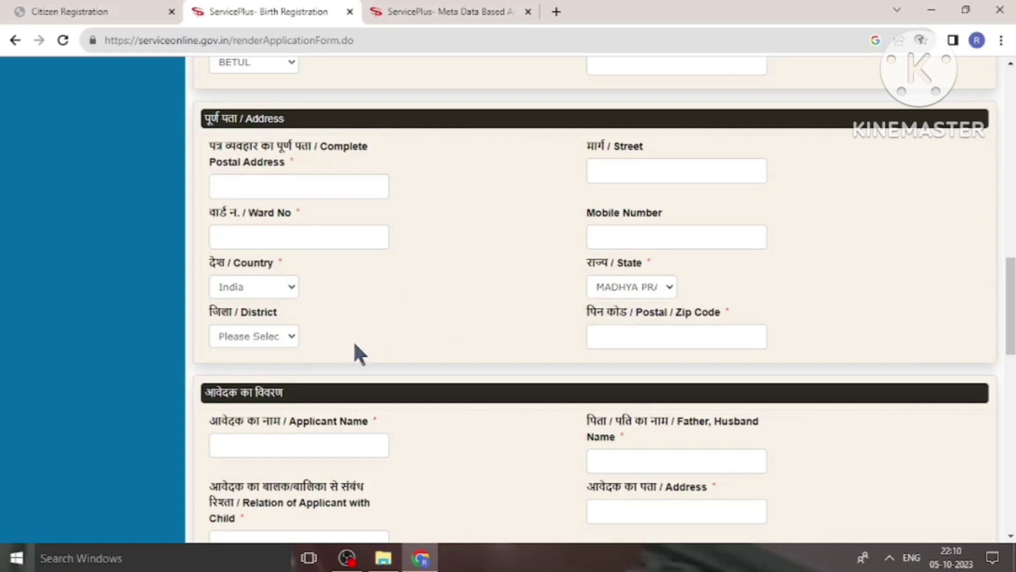
click(269, 334)
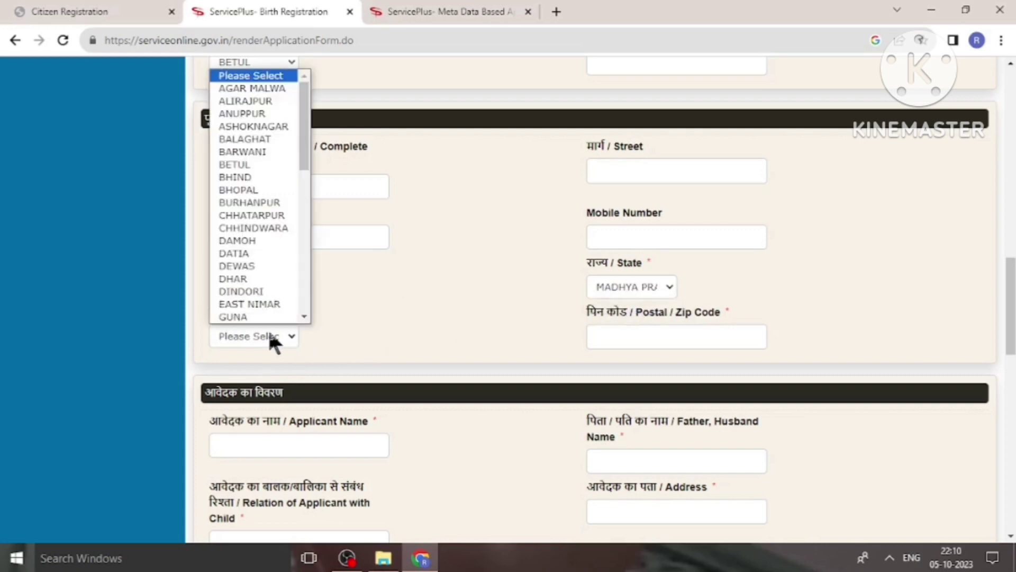
click(257, 165)
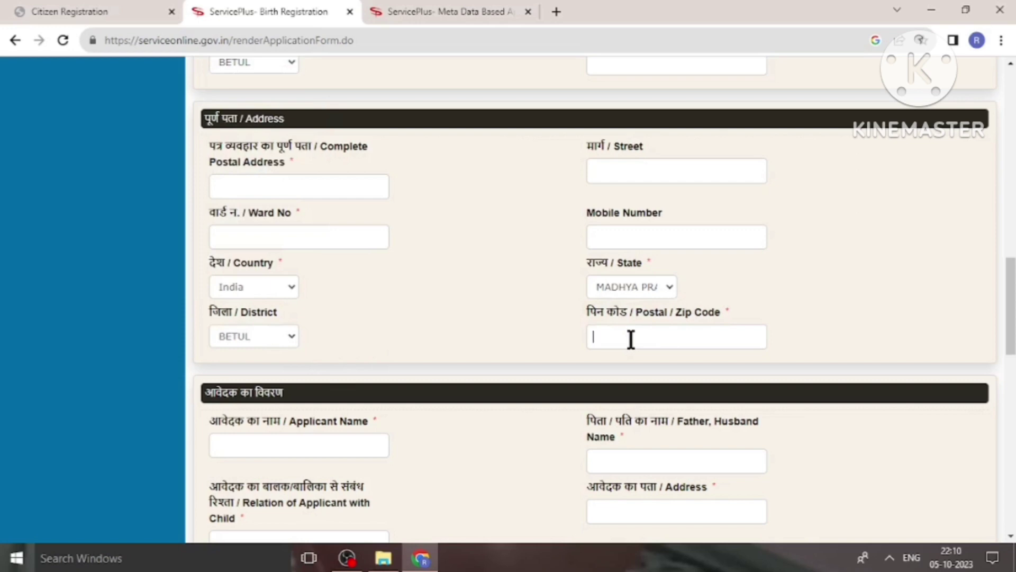
scroll(1011, 302, down, 5)
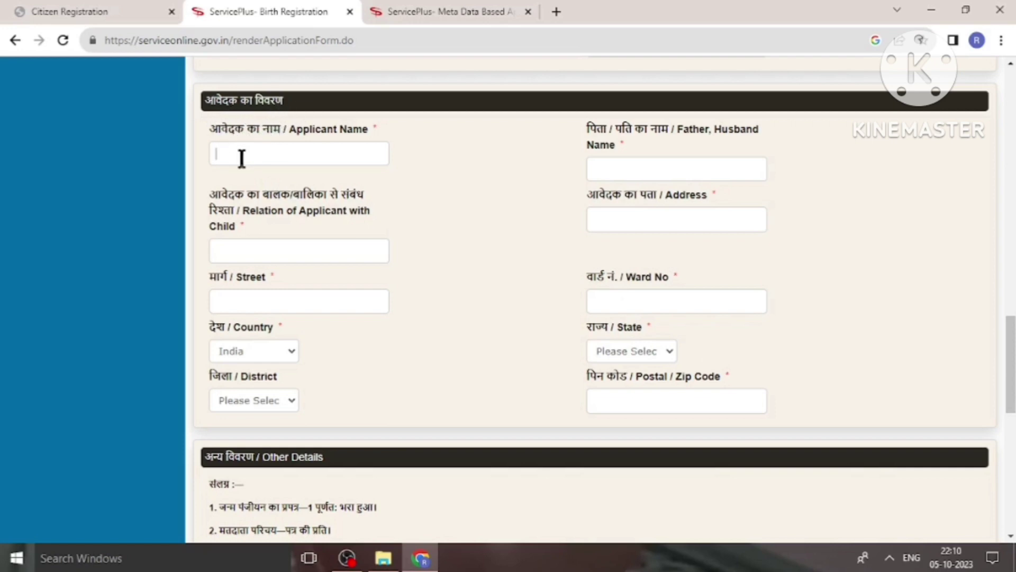
text(1)
key(BackSpace)
text(1)
key(BackSpace)
click(619, 169)
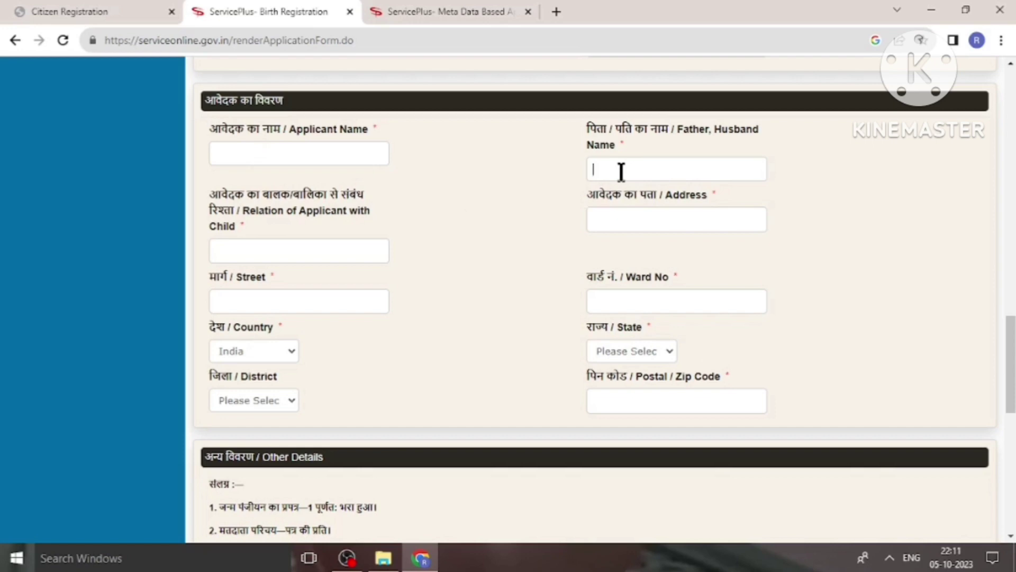
click(238, 253)
click(262, 151)
click(244, 250)
click(259, 309)
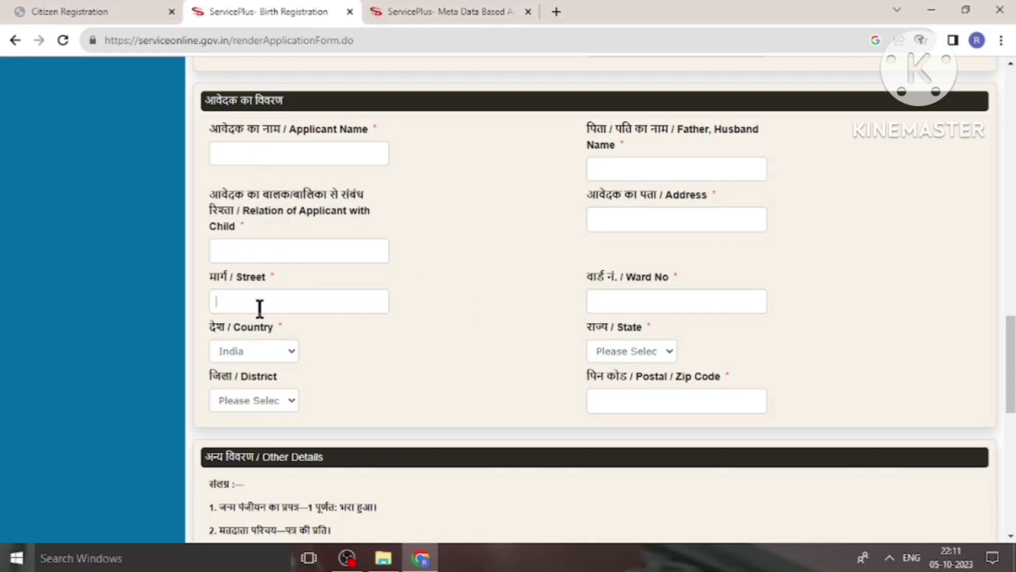
click(655, 294)
Set the state to MADHYA PRADESH and the district to BETUL in the applicant details section
click(610, 355)
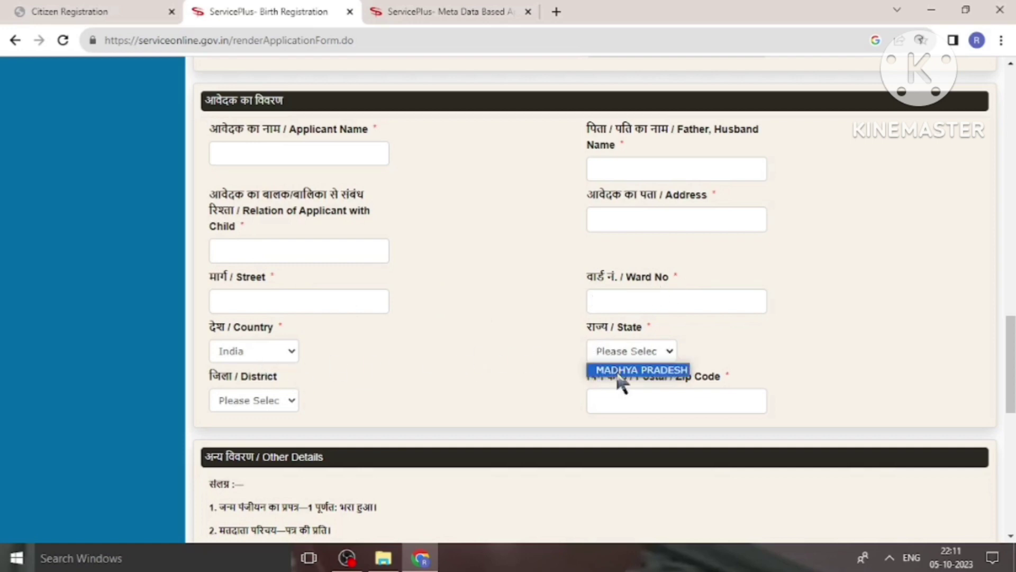
click(622, 370)
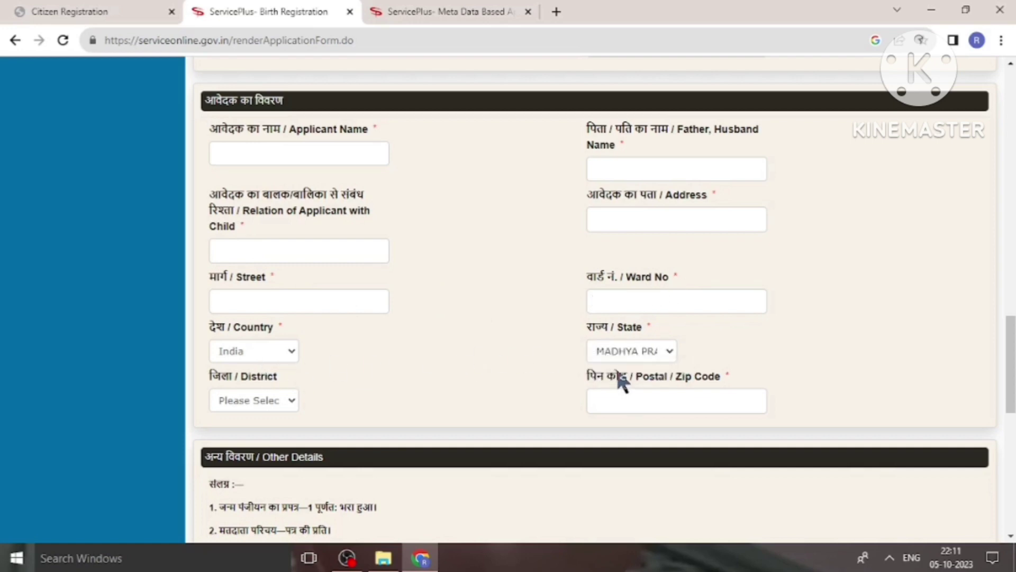
click(255, 403)
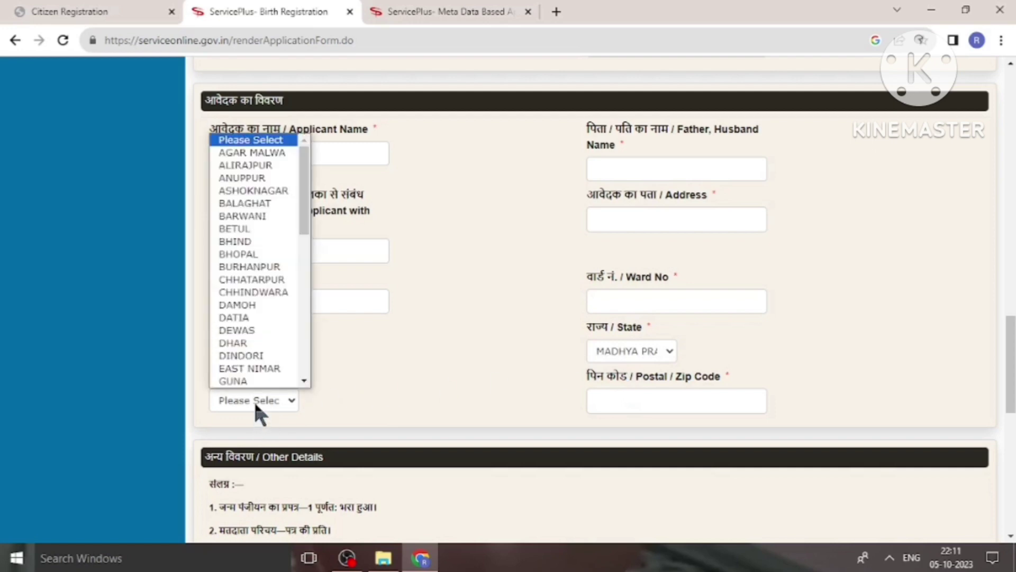
click(248, 229)
click(642, 402)
Try to choose an office for Apply to the Office under Additional Details, and dismiss the location dialog
drag(1011, 347, 1013, 403)
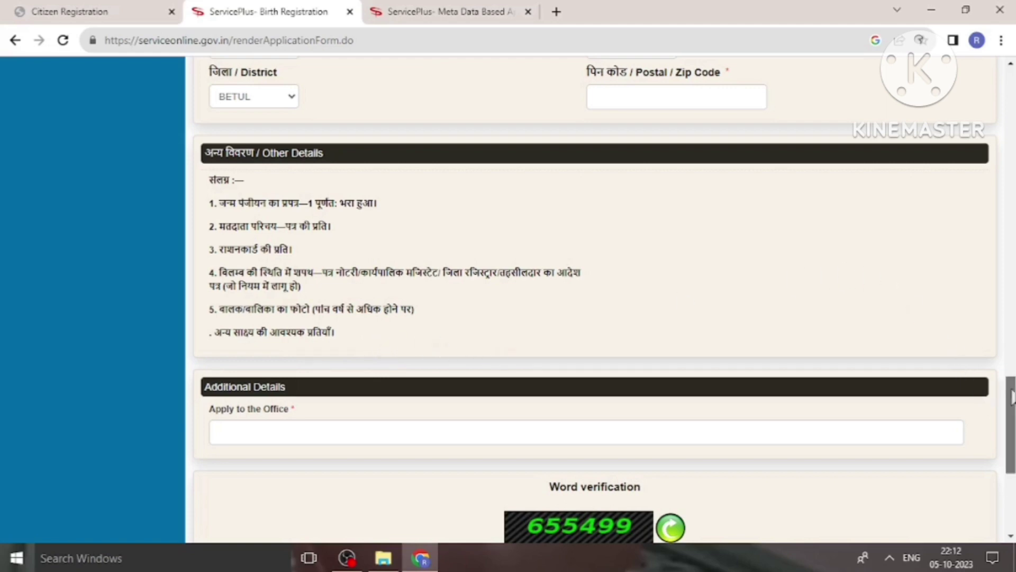
drag(1012, 397, 1012, 430)
click(326, 273)
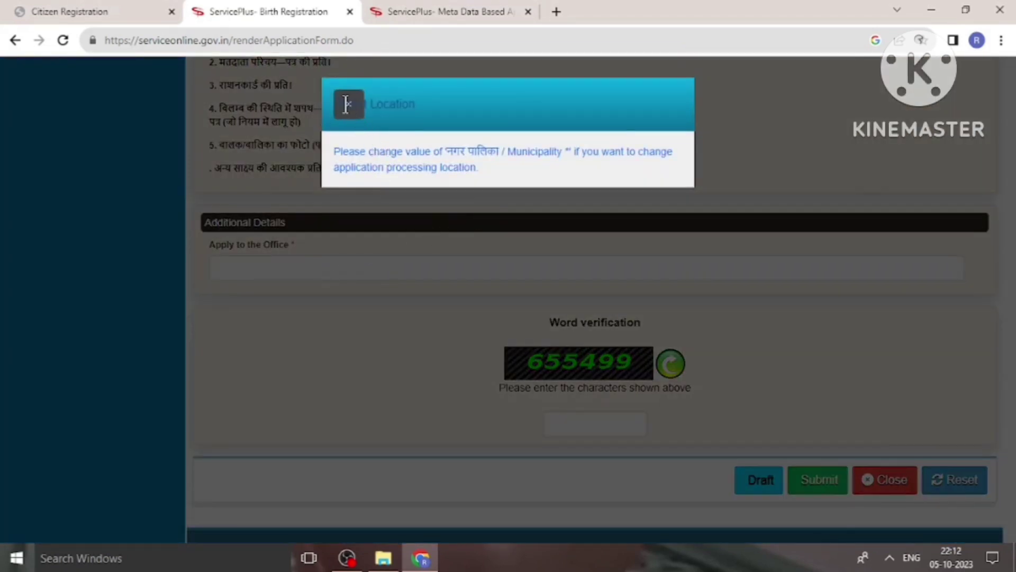
click(330, 353)
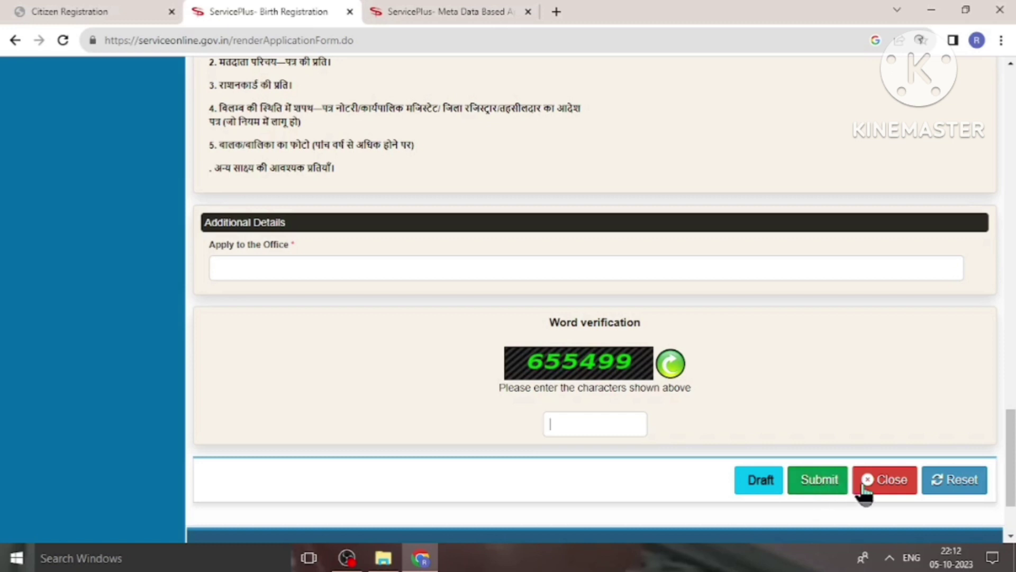
Close the birth registration form without saving its data and open the Track Application Status page
click(883, 488)
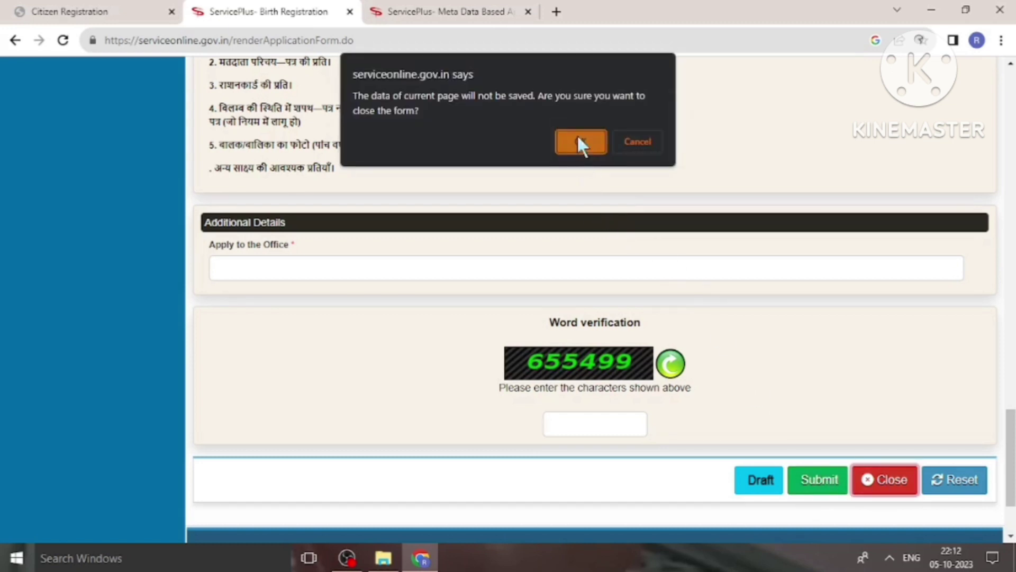
click(580, 141)
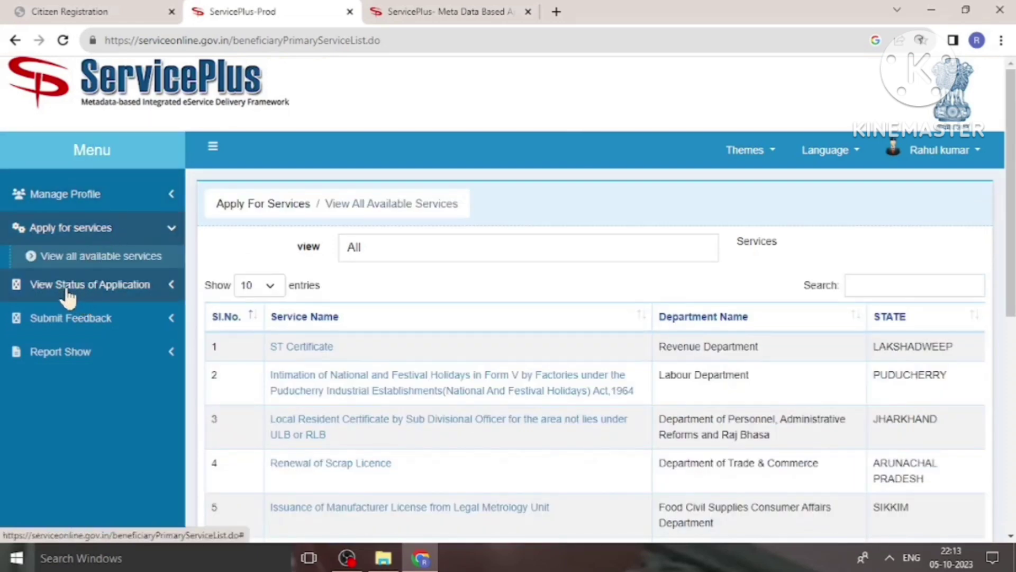
click(116, 288)
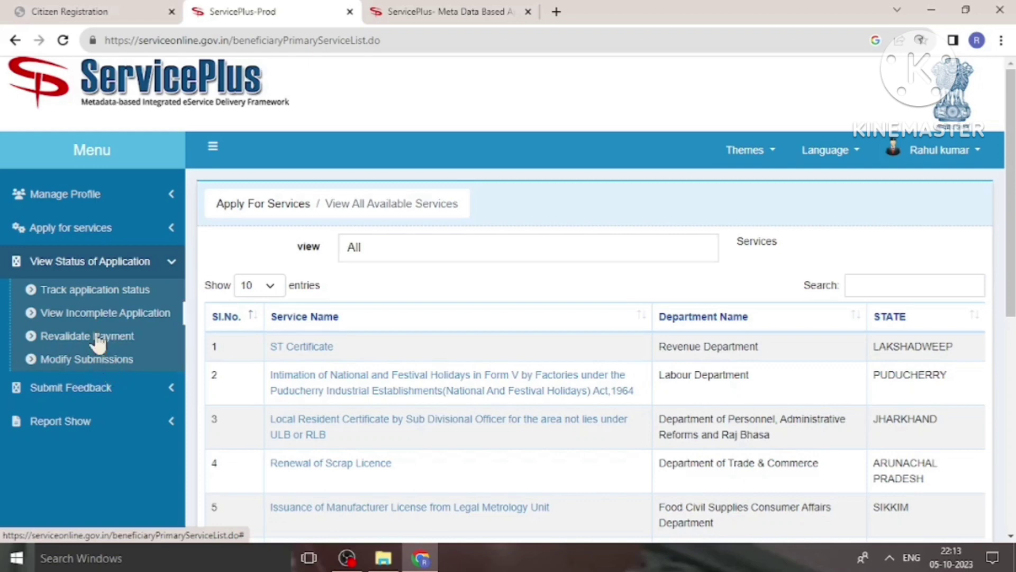
click(93, 294)
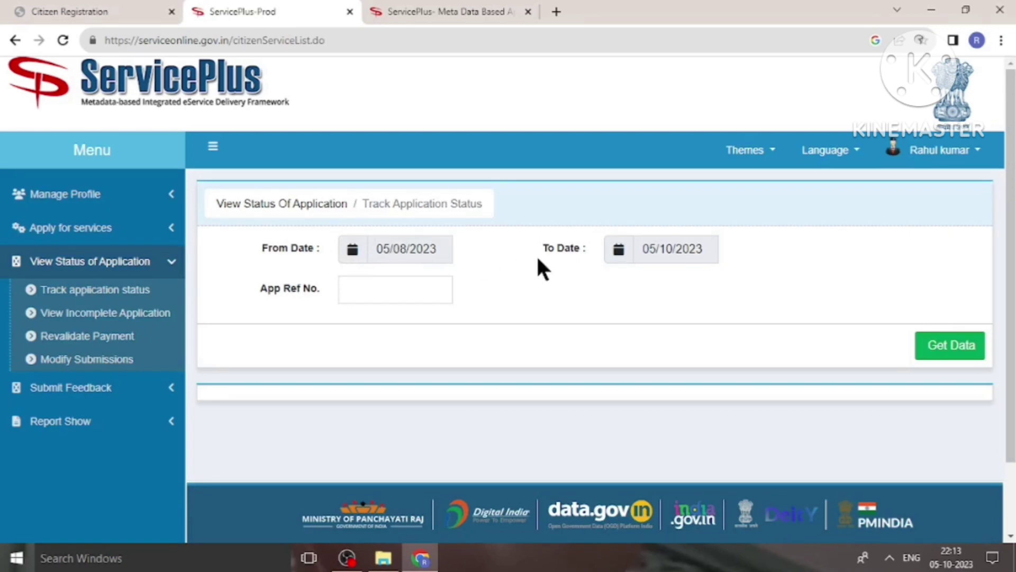
Retrieve the application status data for the period from 01/08/2023 to 04/10/2023, leaving the application reference number empty
click(392, 247)
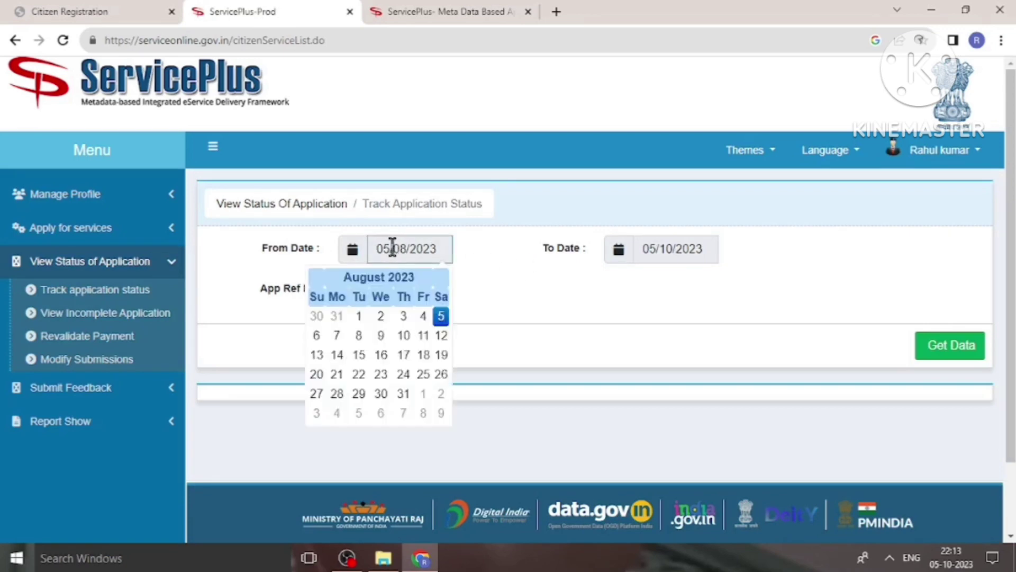
click(361, 316)
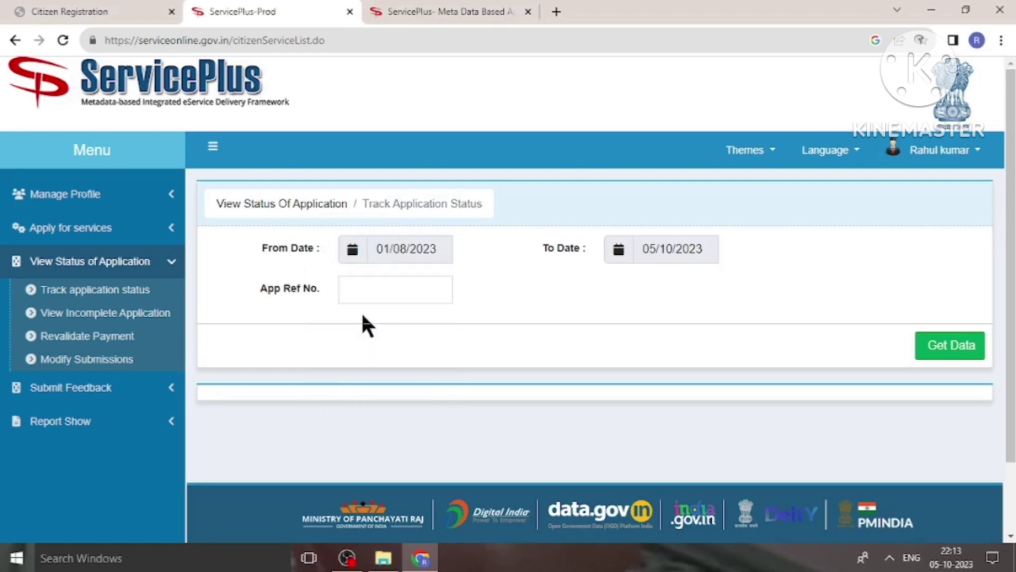
click(658, 249)
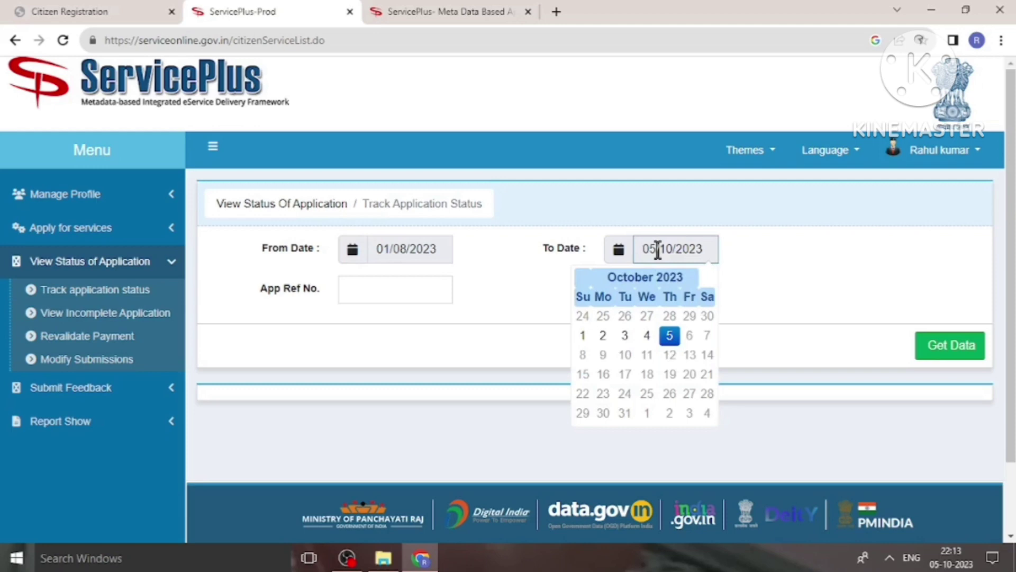
click(647, 336)
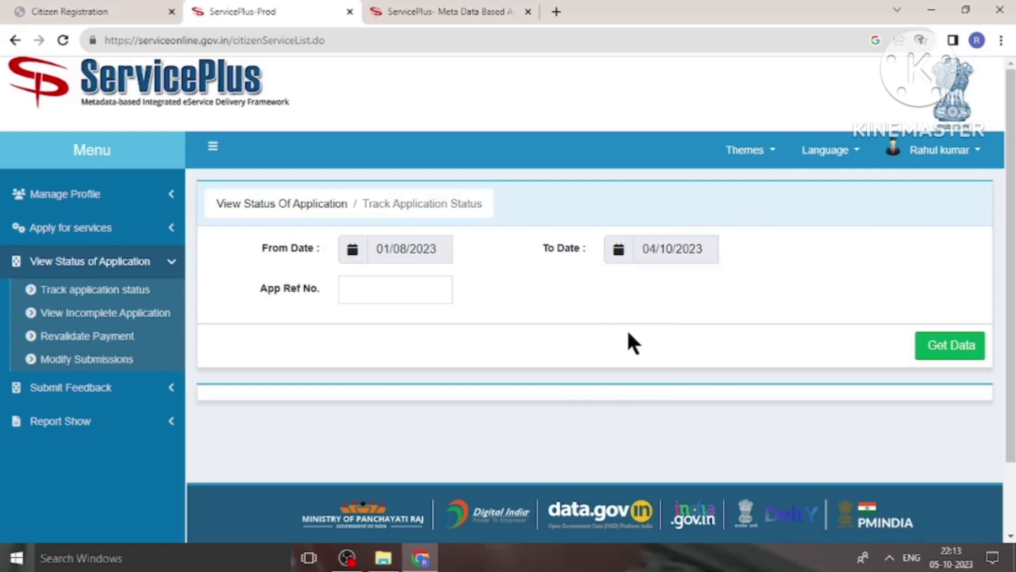
click(390, 291)
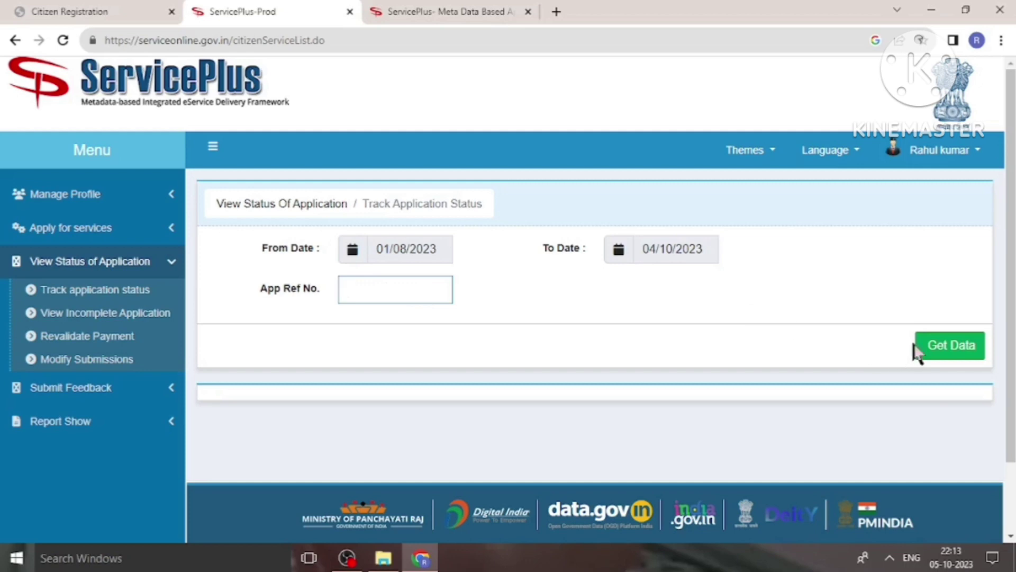
click(943, 345)
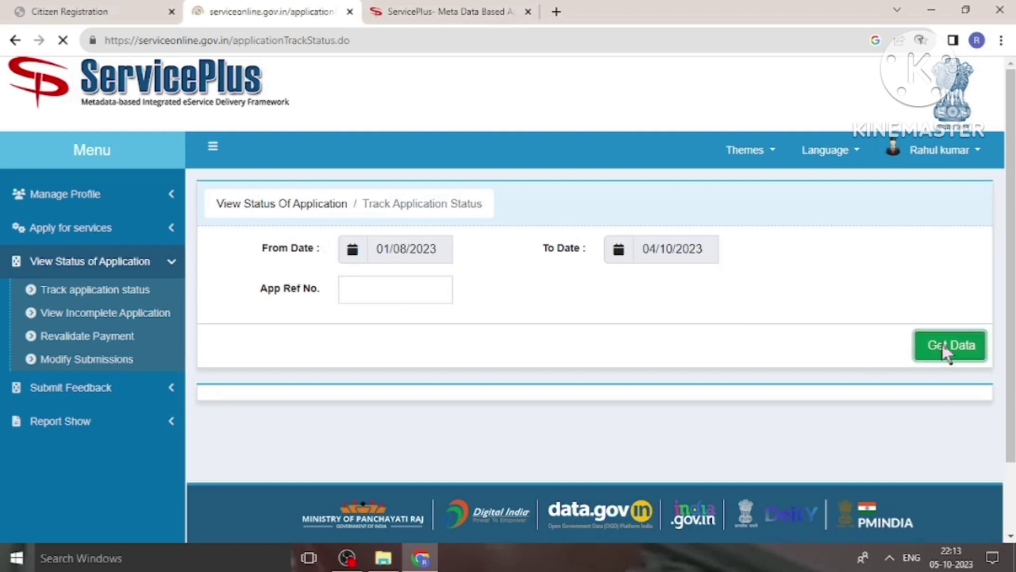